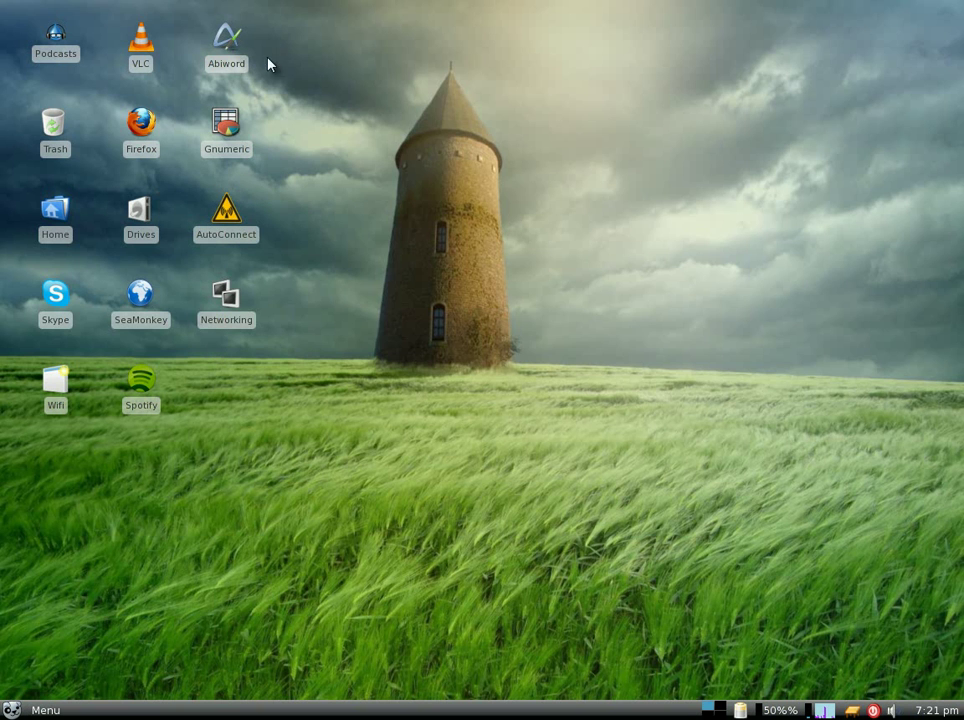
Browse the desktop's application menu categories, then dismiss the menus.
{"action": "right_click", "coordinate": [432, 287]}
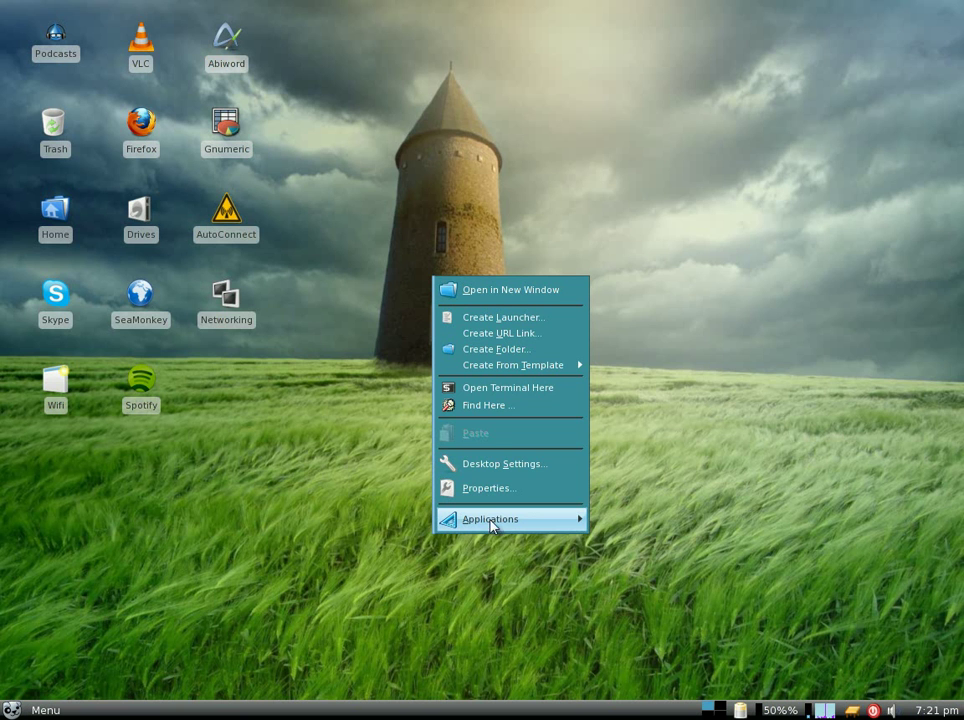
{"action": "mouse_move", "coordinate": [510, 518]}
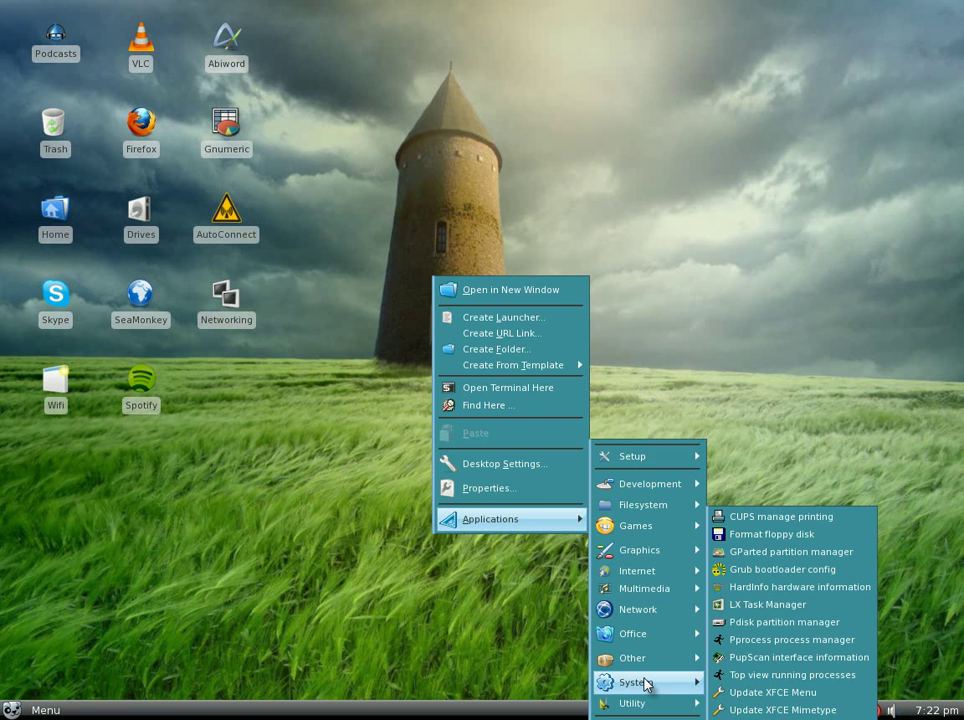
{"action": "mouse_move", "coordinate": [640, 703]}
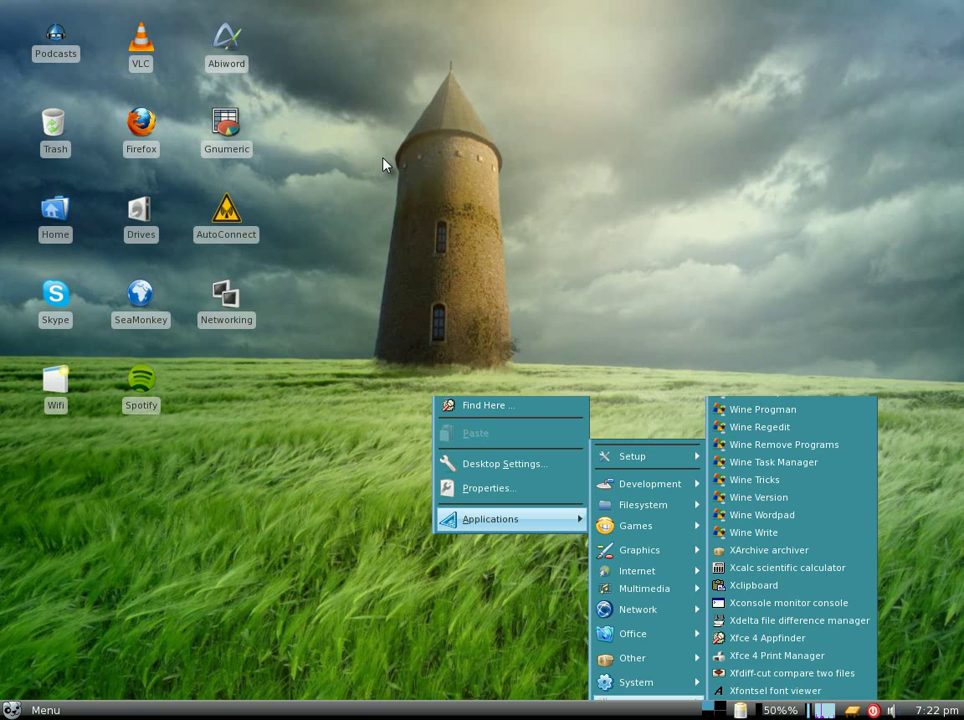
{"action": "left_click", "coordinate": [288, 117]}
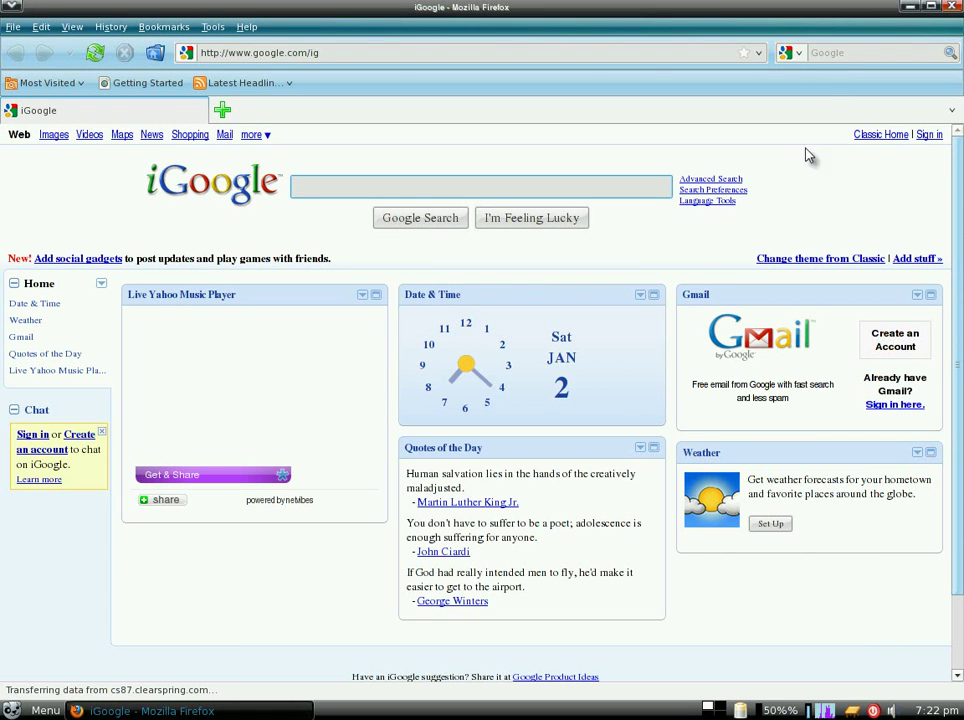
Search the web for 'bbc' and open the BBC Homepage result.
{"action": "left_click", "coordinate": [826, 53]}
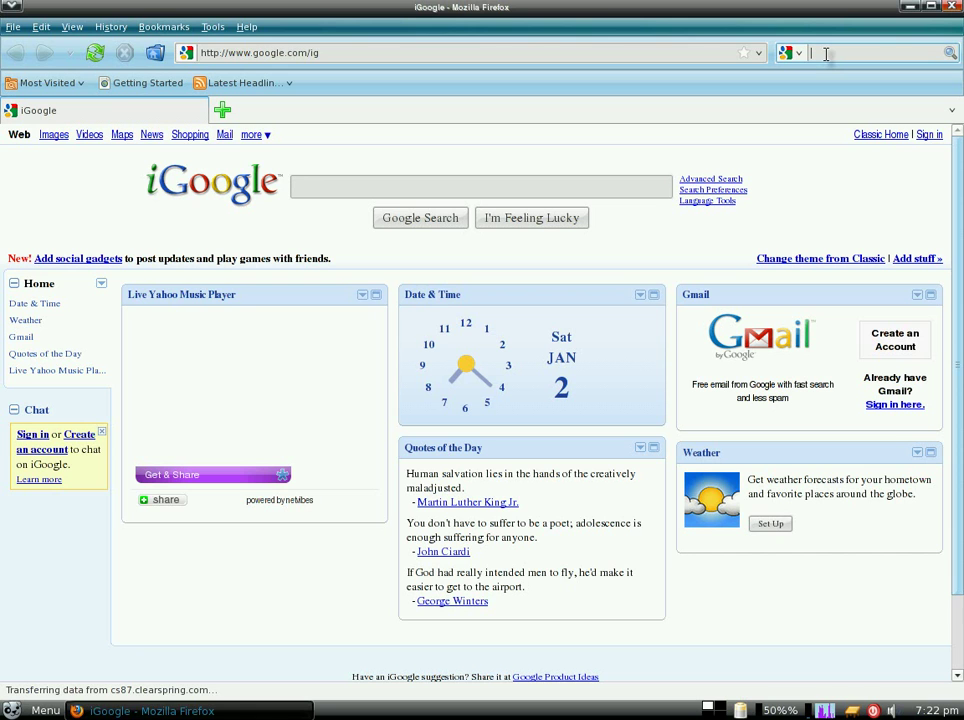
{"action": "type", "text": "bbc"}
{"action": "key", "text": "Return"}
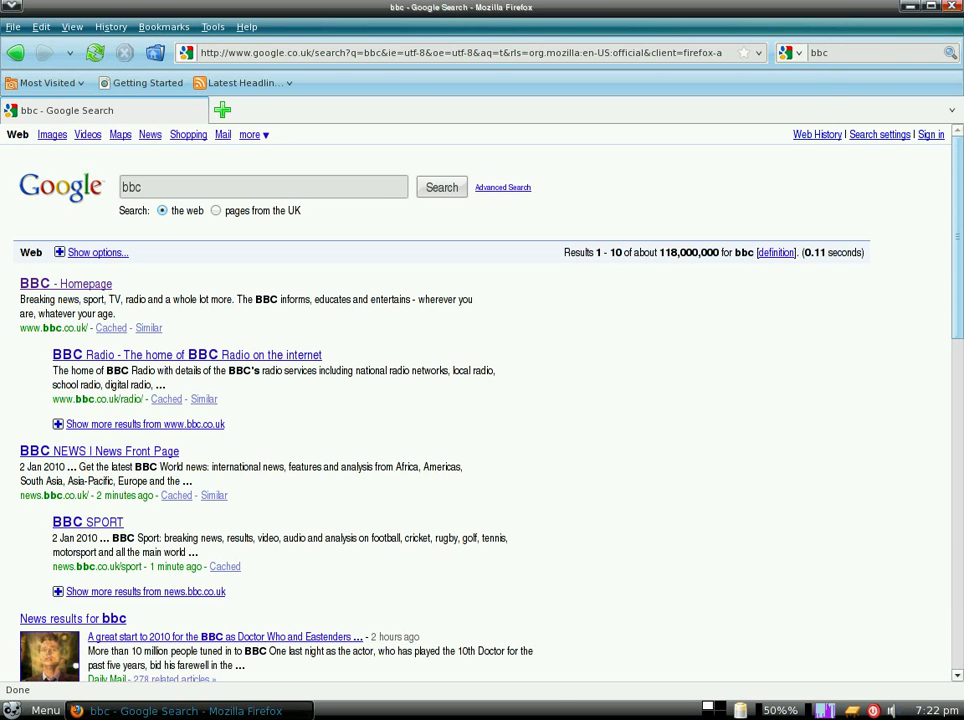
{"action": "left_click", "coordinate": [88, 284]}
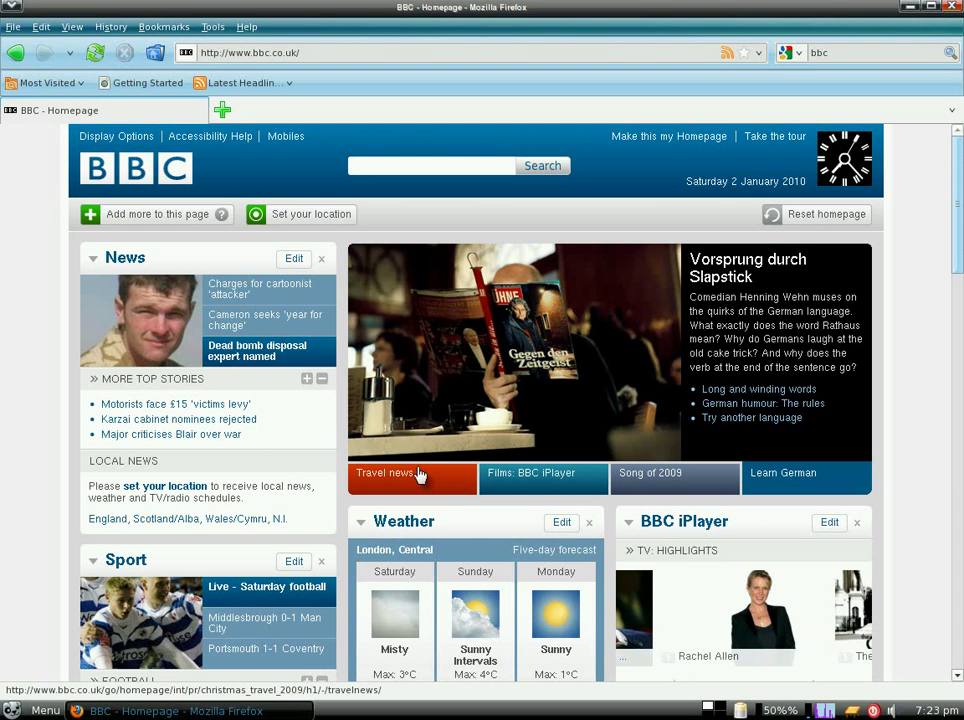
Play Rachel Allen: Home Cooking Episode 1 on iPlayer, then minimise Firefox.
{"action": "left_click", "coordinate": [765, 600]}
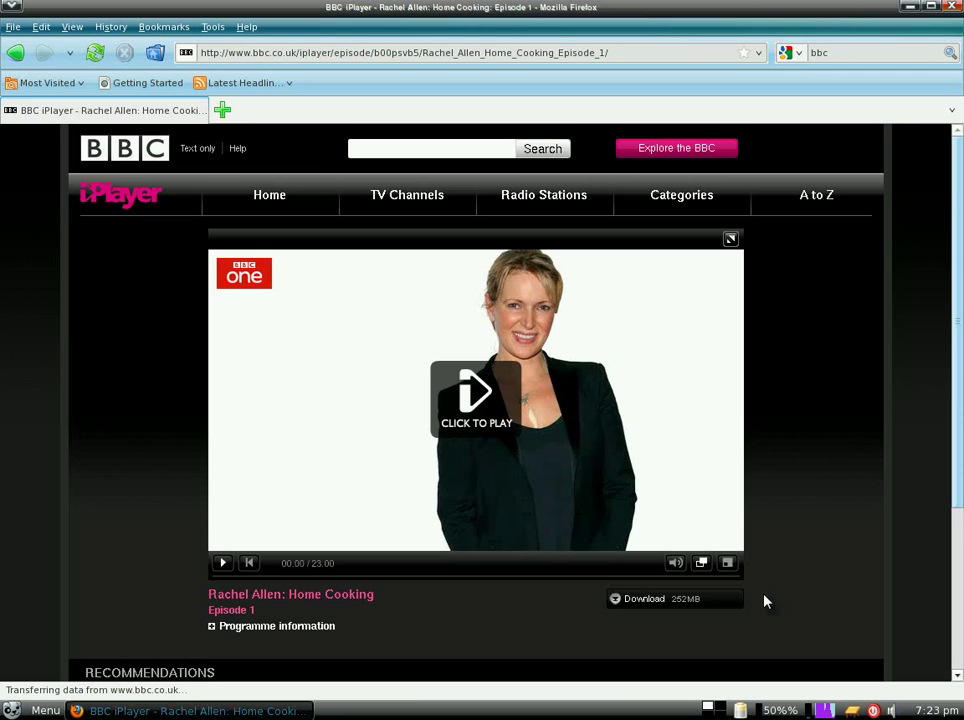
{"action": "left_click", "coordinate": [465, 392]}
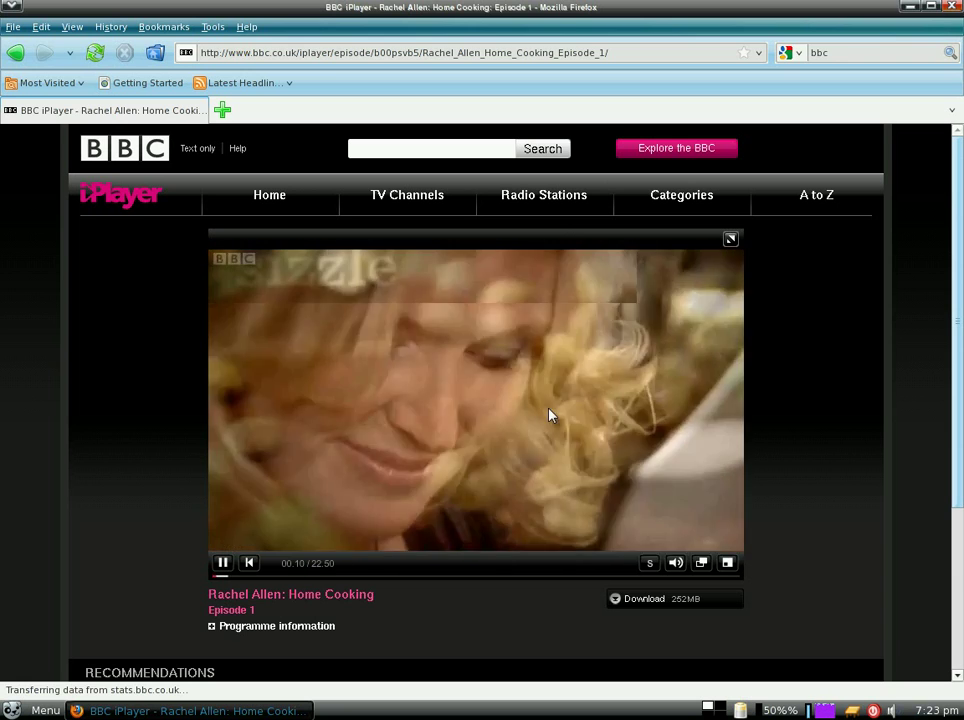
{"action": "left_click", "coordinate": [950, 8]}
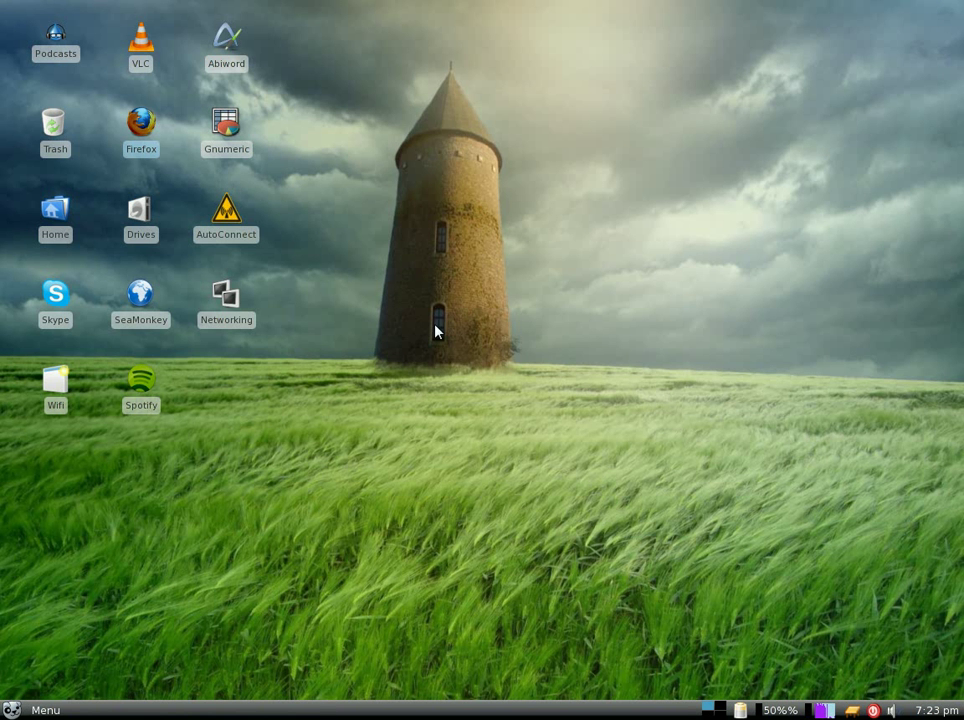
Launch SeaMonkey and search Google for 'simplicity linux'.
{"action": "left_click", "coordinate": [138, 302]}
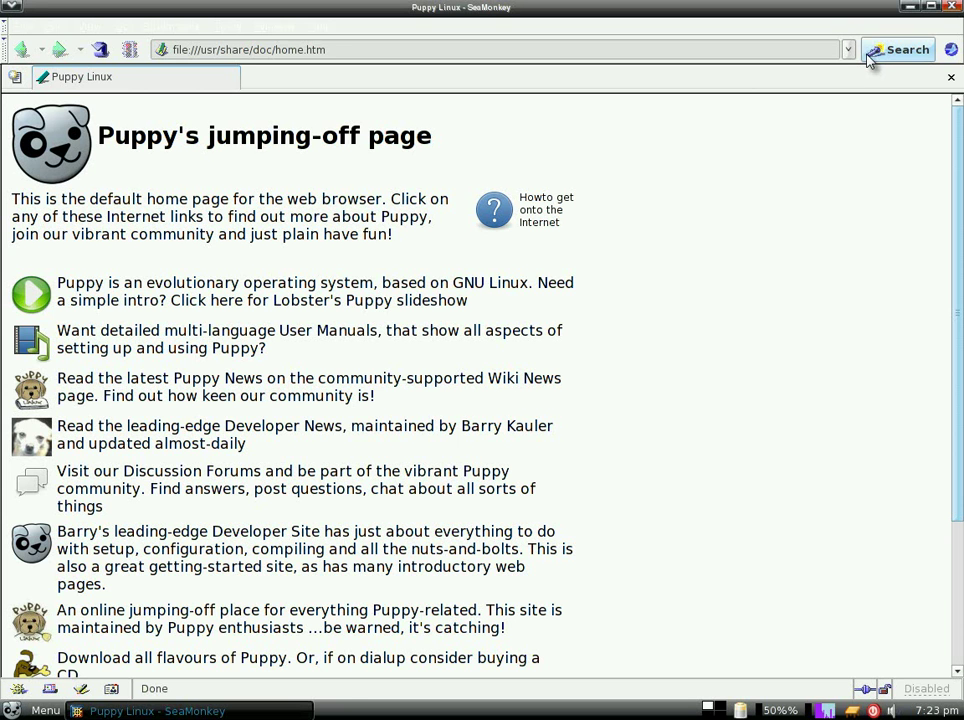
{"action": "left_click", "coordinate": [895, 49]}
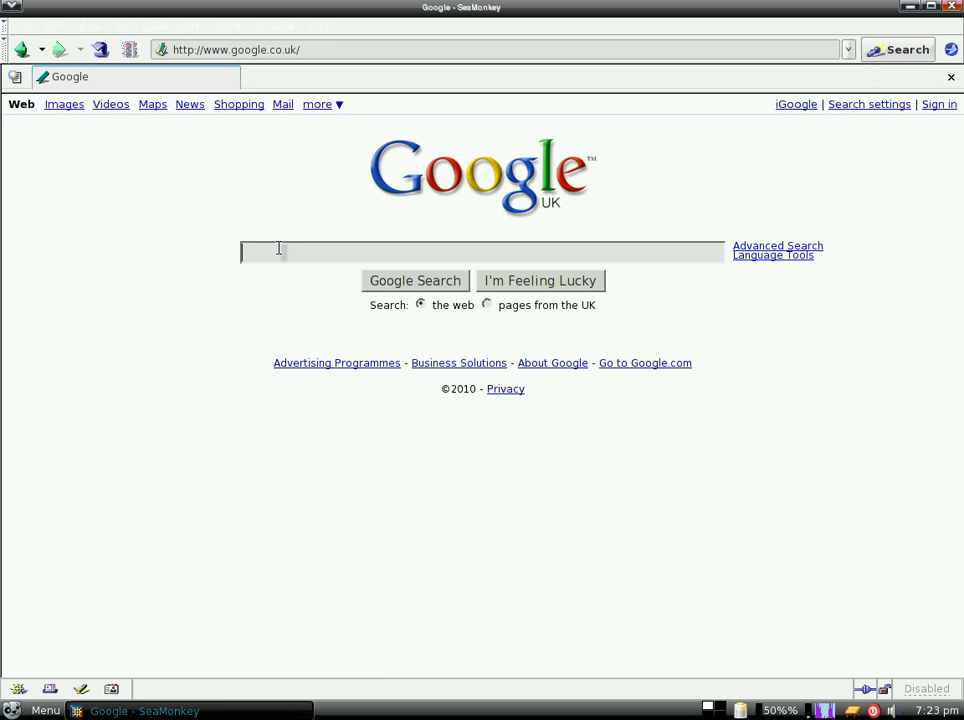
{"action": "type", "text": "simplicity linux"}
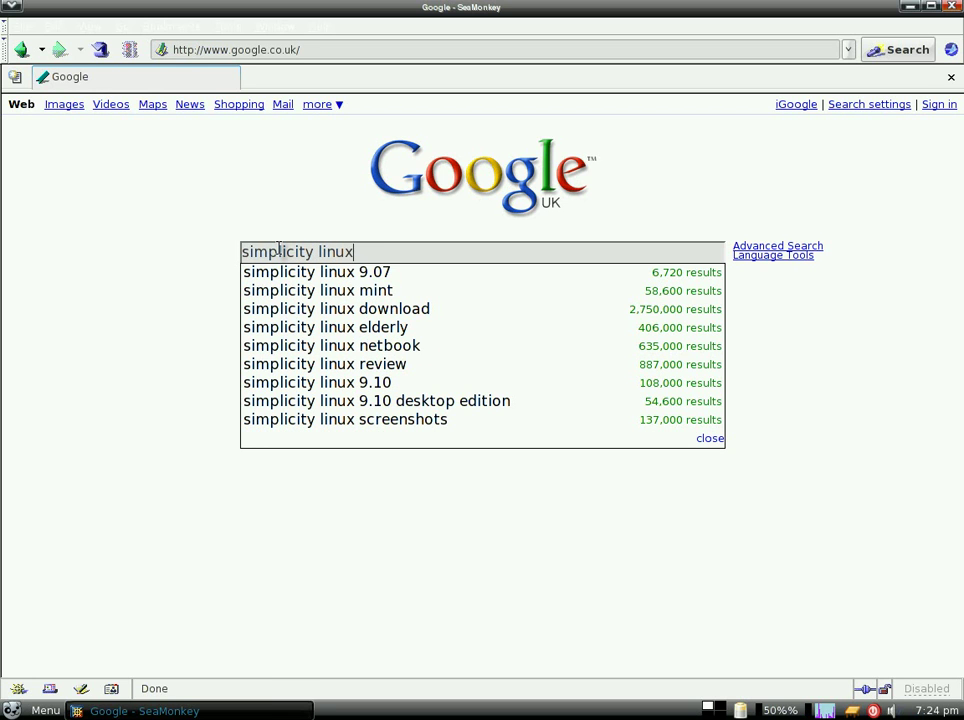
{"action": "key", "text": "Return"}
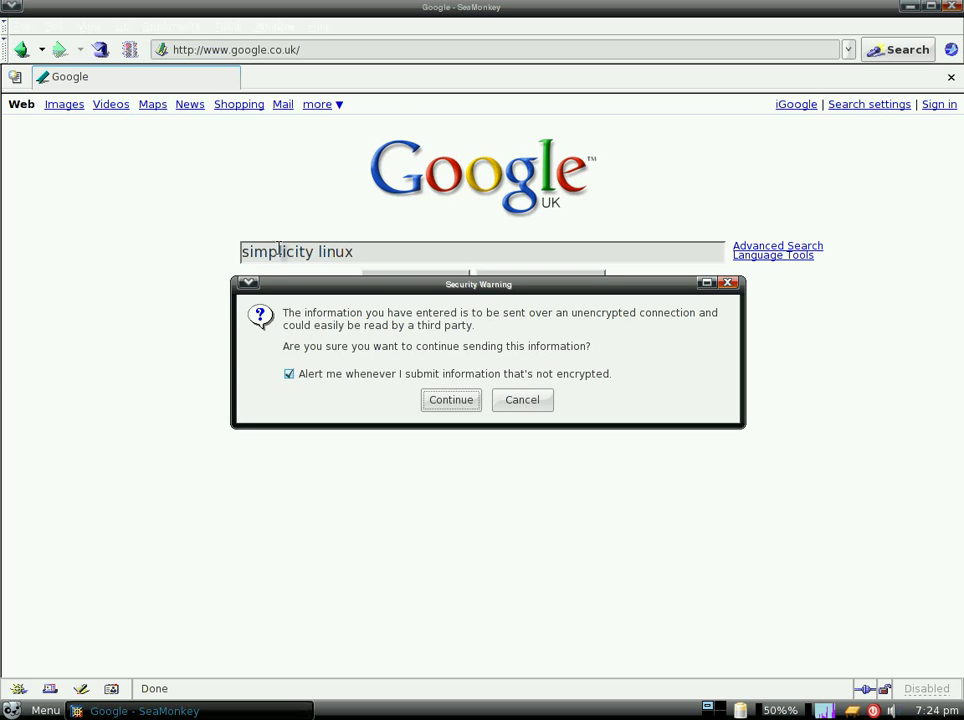
Accept the unencrypted-submission warning, open the Simplicity Linux website, then quit SeaMonkey.
{"action": "left_click", "coordinate": [420, 378]}
{"action": "left_click", "coordinate": [447, 402]}
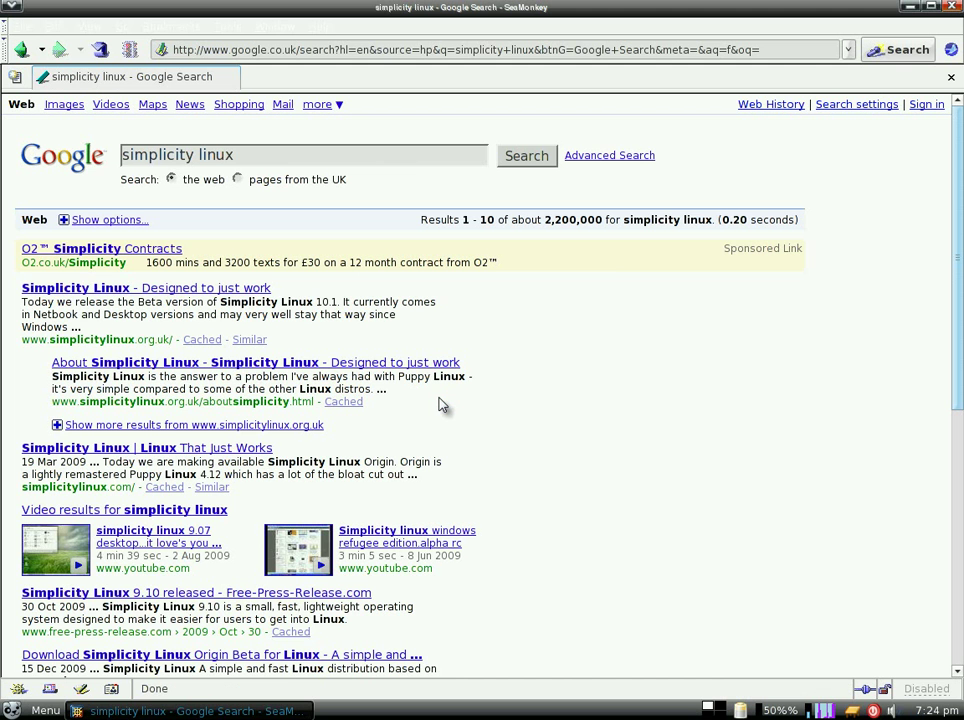
{"action": "left_click", "coordinate": [237, 288]}
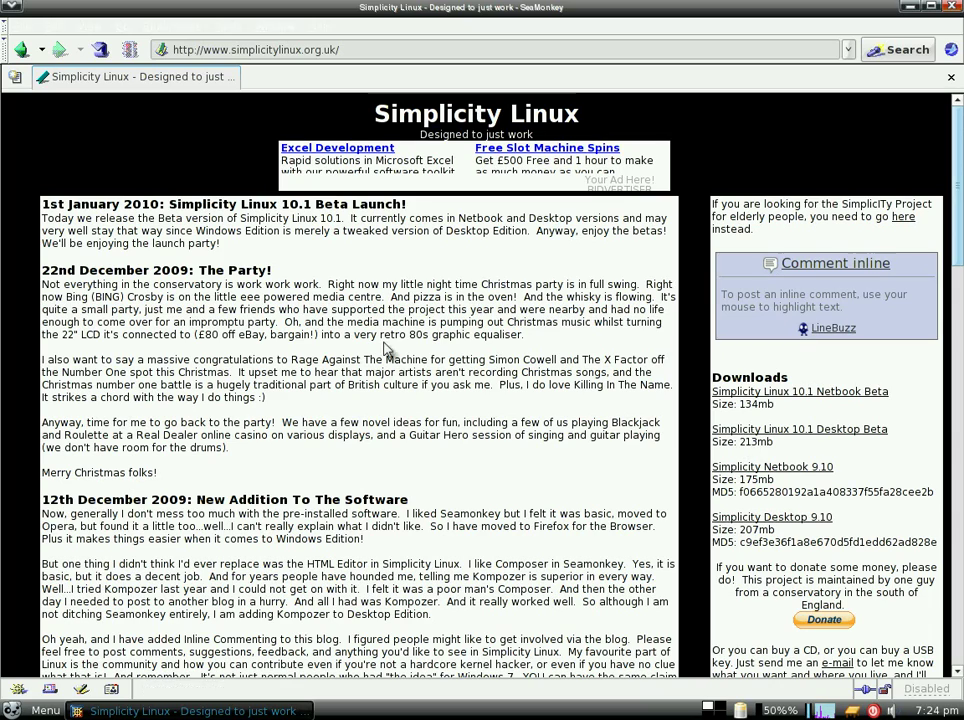
{"action": "scroll", "coordinate": [383, 335], "scroll_direction": "down", "scroll_amount": 1}
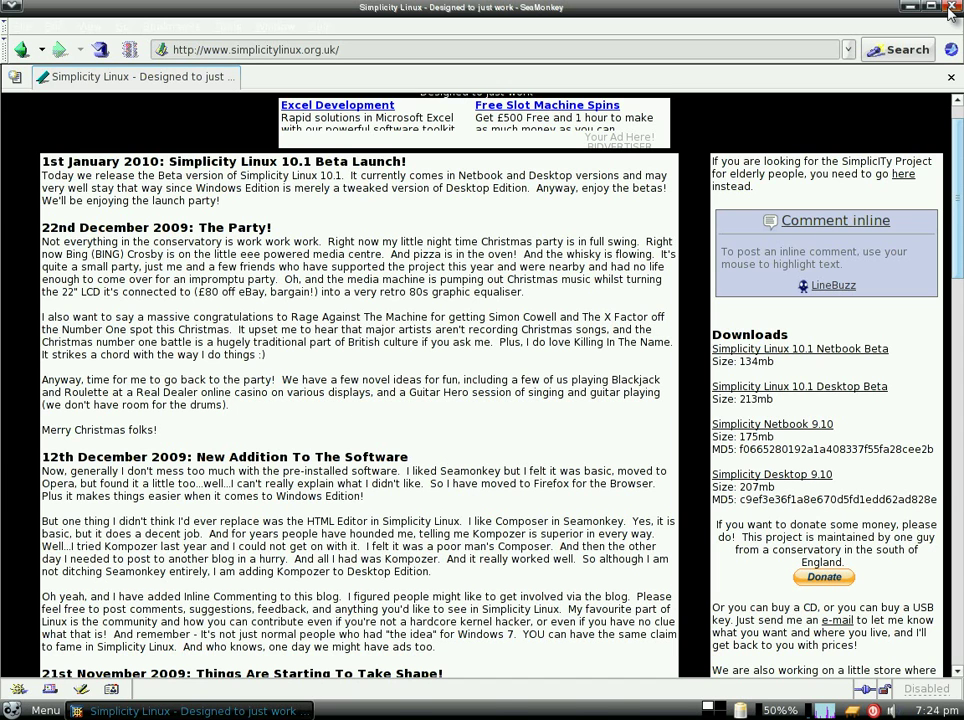
{"action": "key", "text": "ctrl+q"}
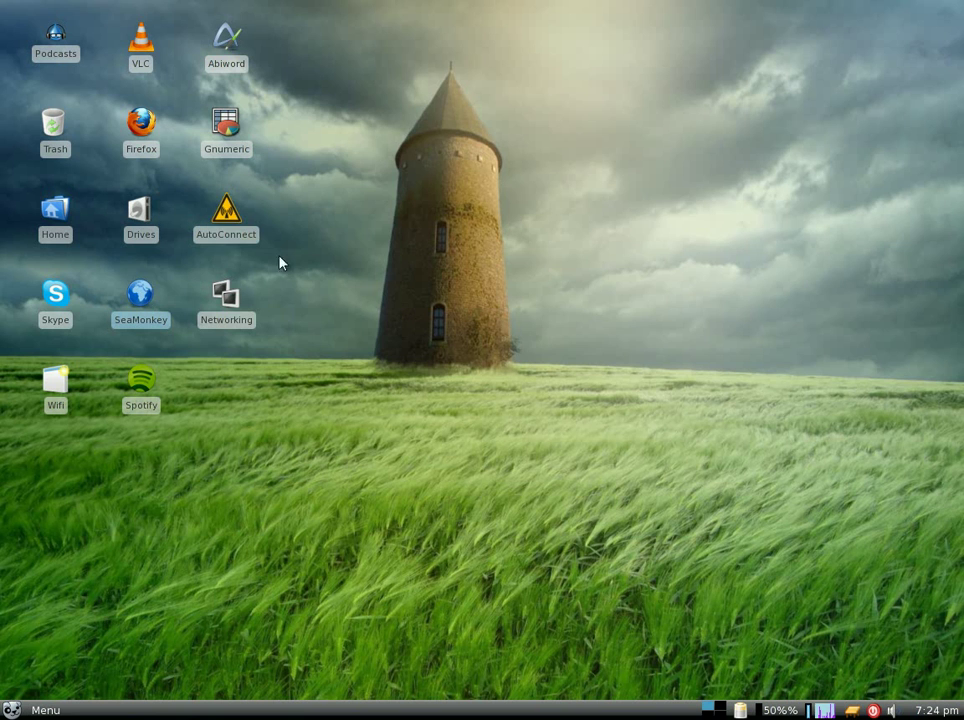
Briefly open VLC media player and a blank AbiWord document, closing each.
{"action": "double_click", "coordinate": [148, 55]}
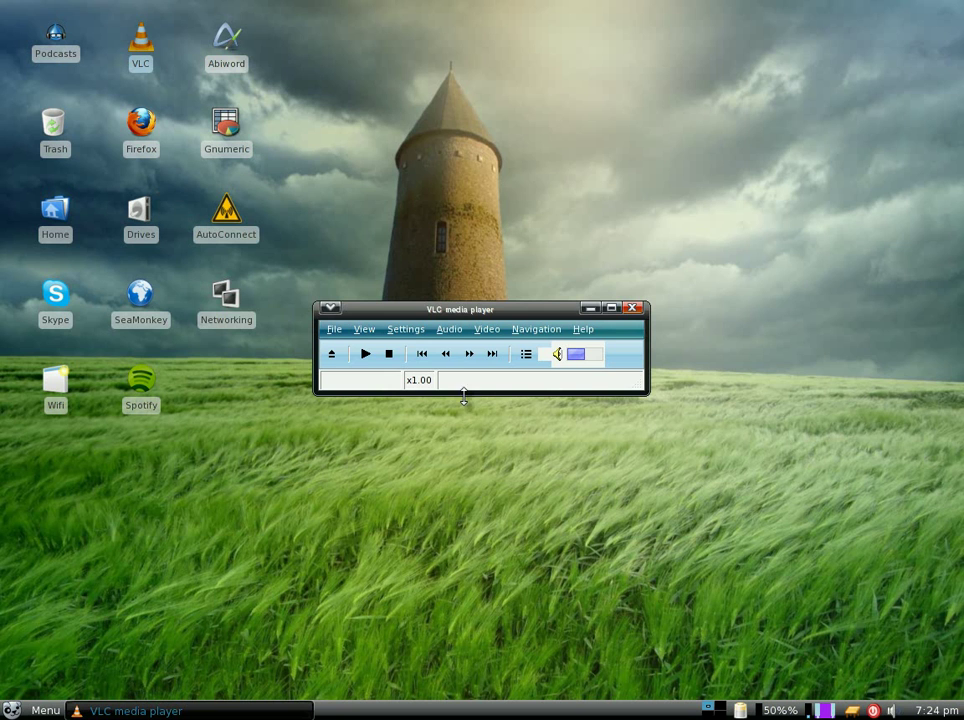
{"action": "left_click", "coordinate": [636, 312]}
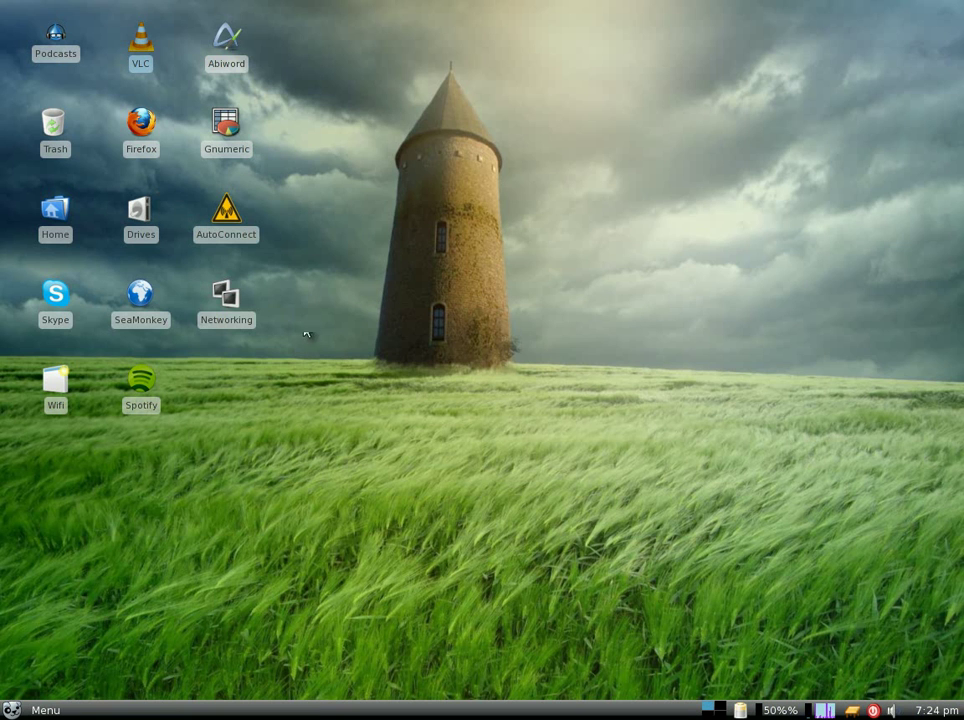
{"action": "double_click", "coordinate": [232, 42]}
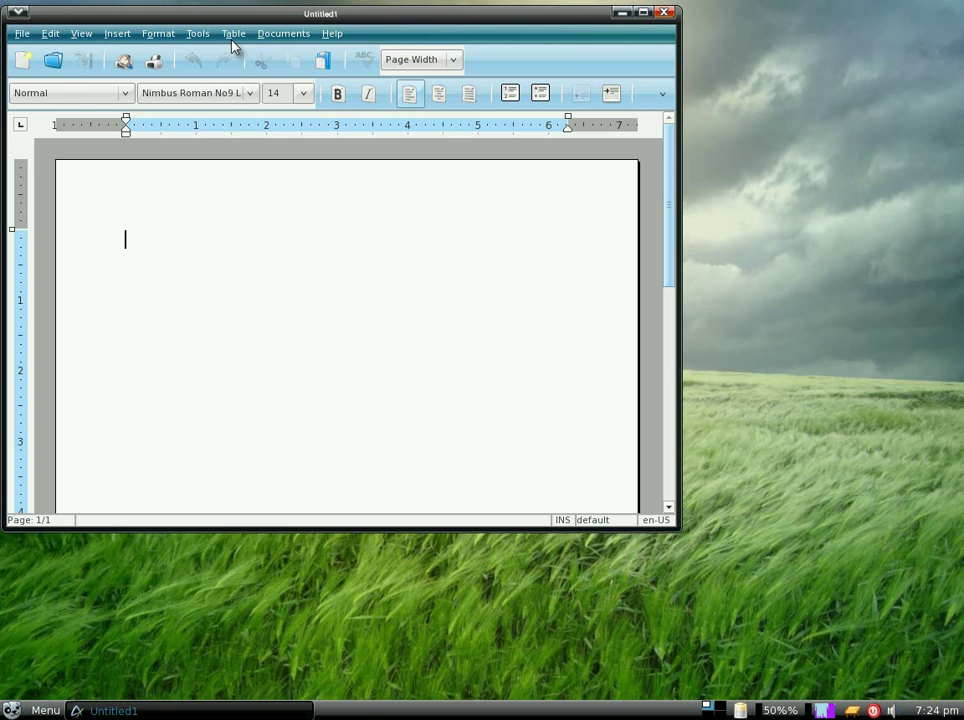
{"action": "left_click", "coordinate": [668, 14]}
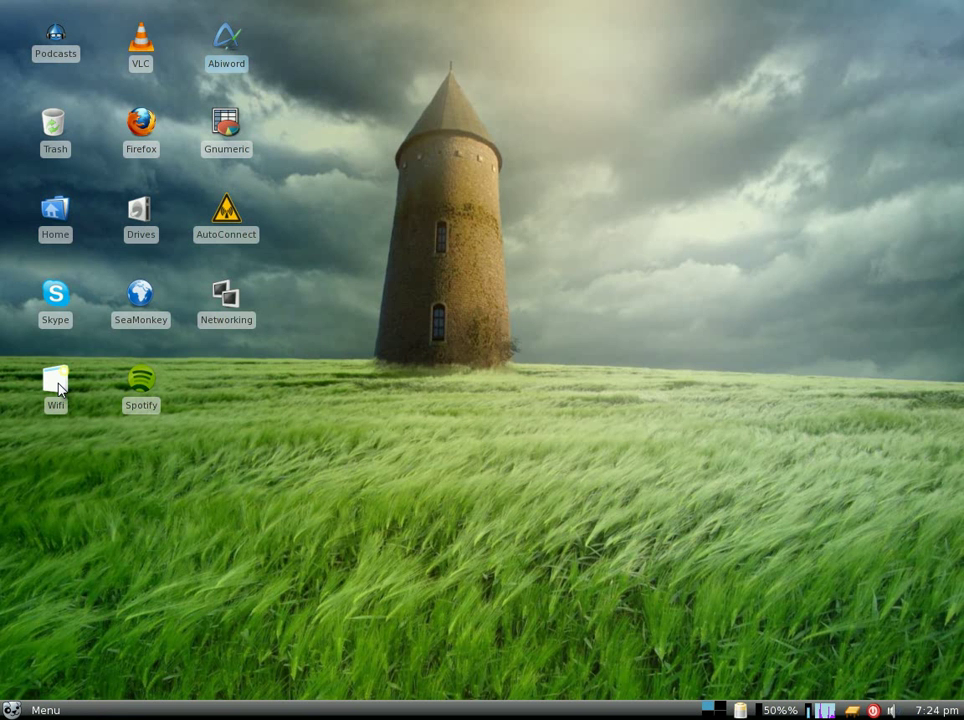
{"action": "double_click", "coordinate": [58, 385]}
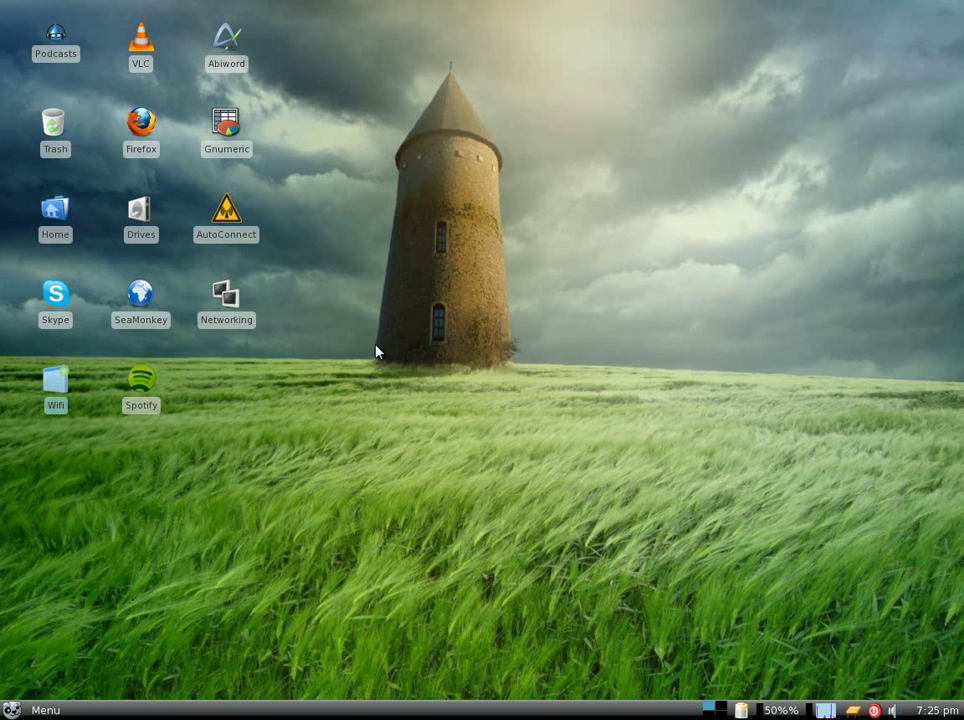
Launch Spotify and sign in with the account username and password.
{"action": "left_click", "coordinate": [143, 388]}
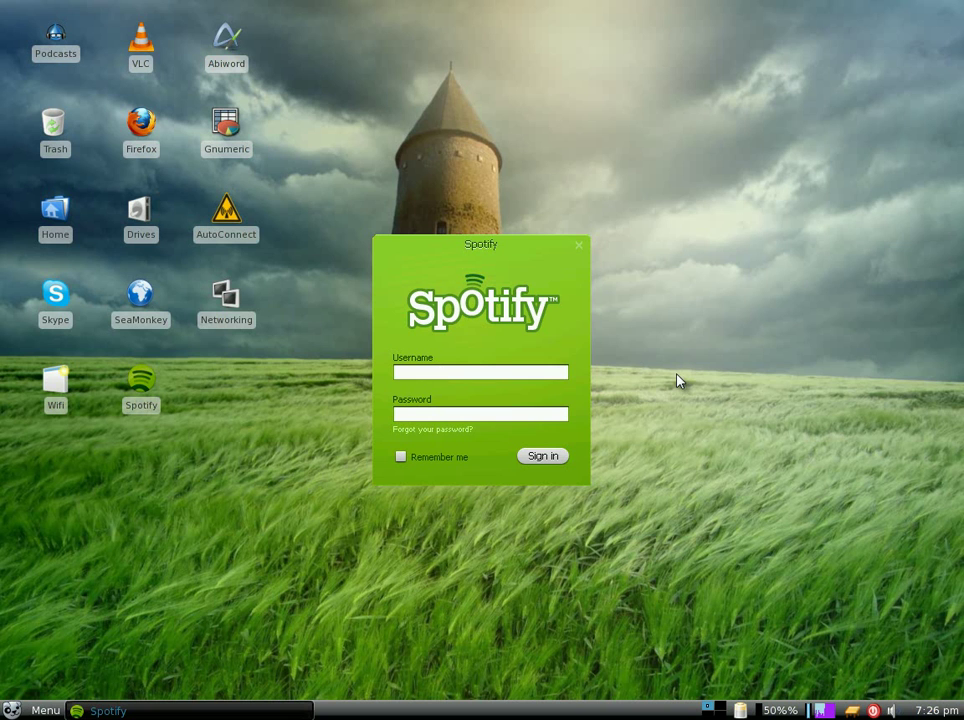
{"action": "type", "text": "sneekylinux"}
{"action": "key", "text": "Tab"}
{"action": "type", "text": "*******"}
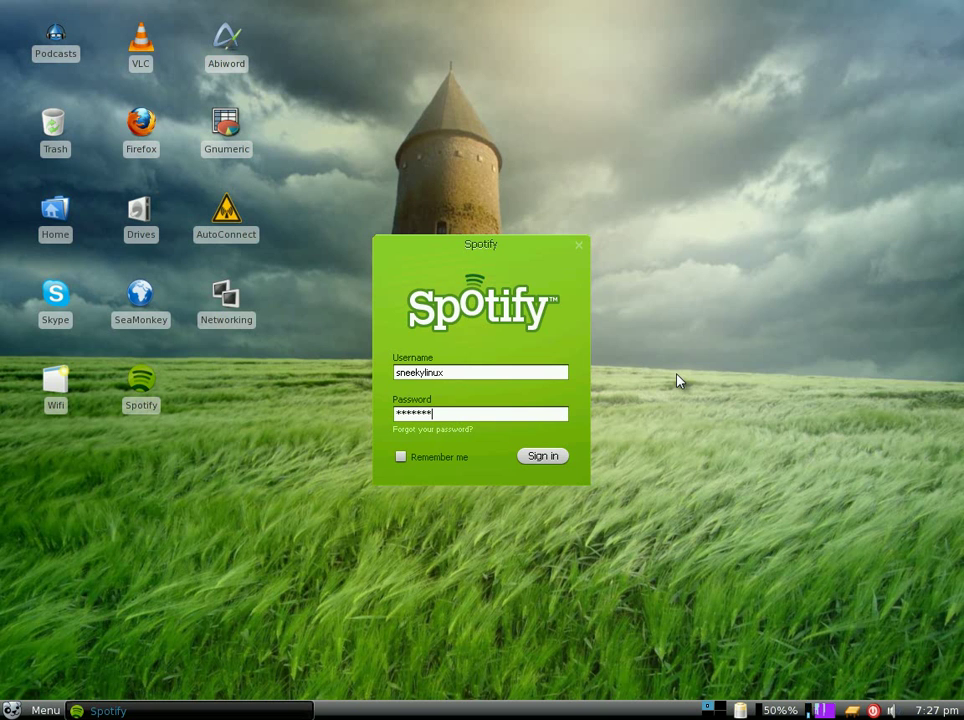
{"action": "type", "text": "****"}
{"action": "left_click", "coordinate": [543, 456]}
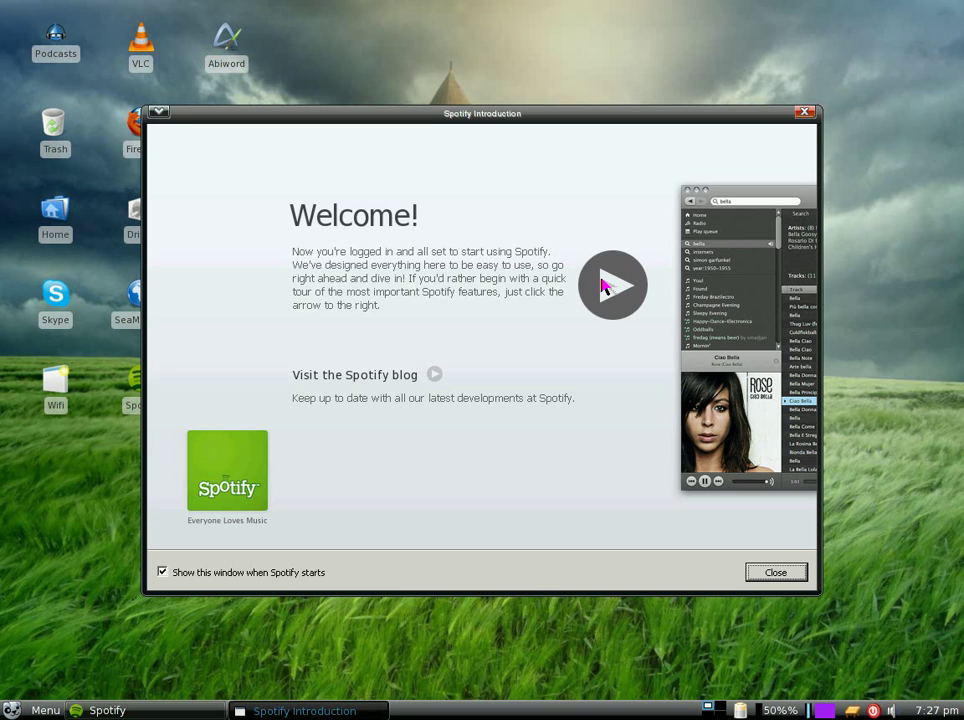
Page through and close Spotify's Welcome introduction tour.
{"action": "left_click", "coordinate": [605, 287]}
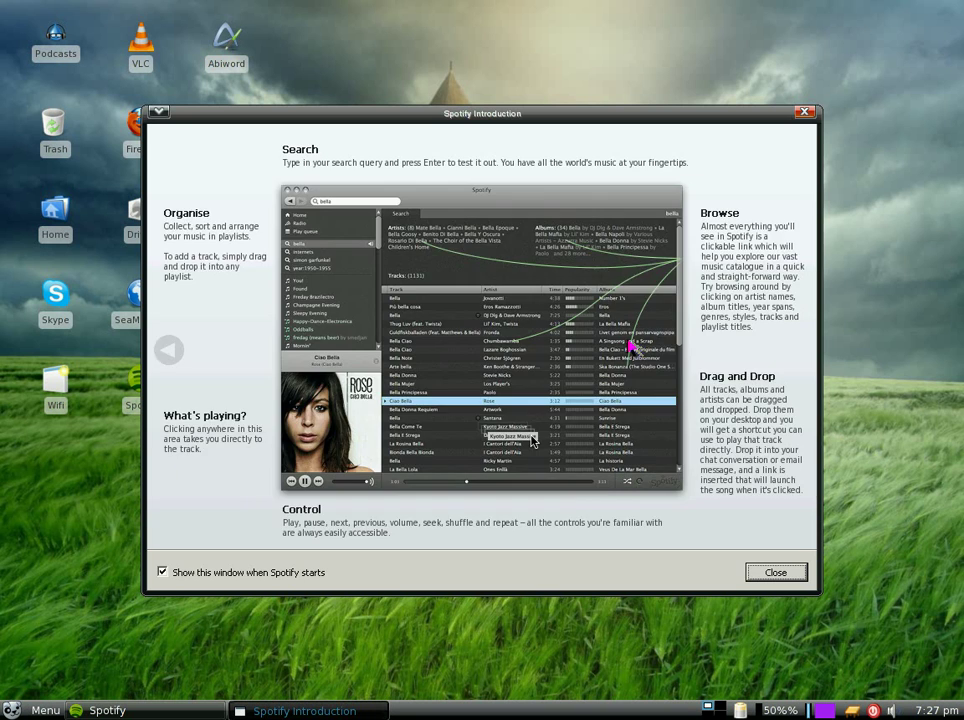
{"action": "left_click", "coordinate": [776, 572]}
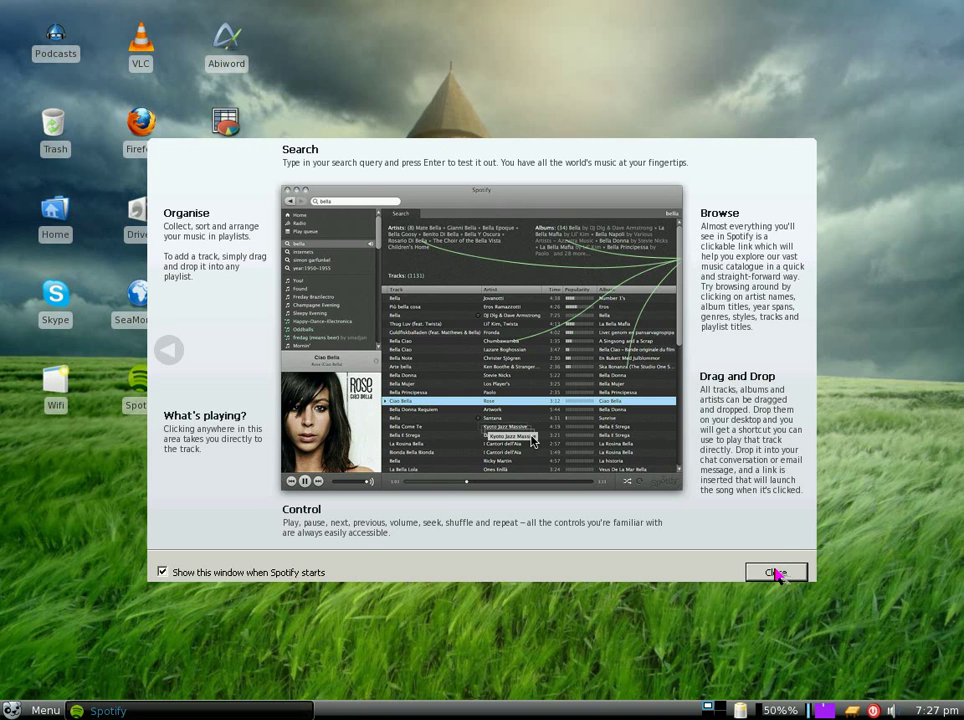
{"action": "left_click", "coordinate": [776, 572]}
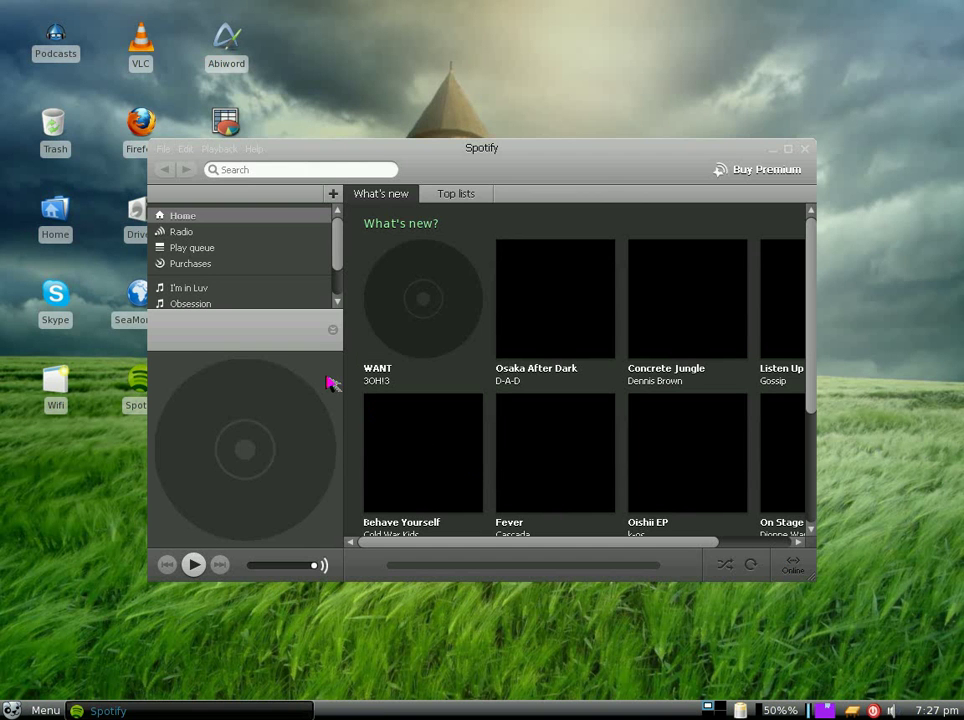
Play 'I'm In Luv' by Joe from its playlist, then quit Spotify.
{"action": "left_click", "coordinate": [203, 290]}
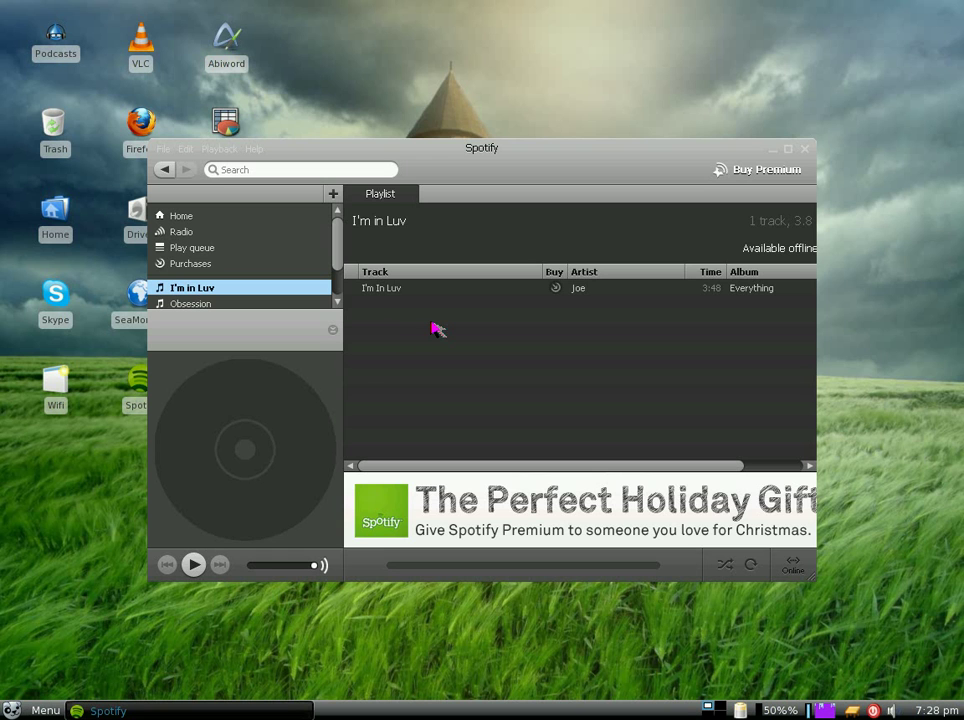
{"action": "left_click", "coordinate": [194, 566]}
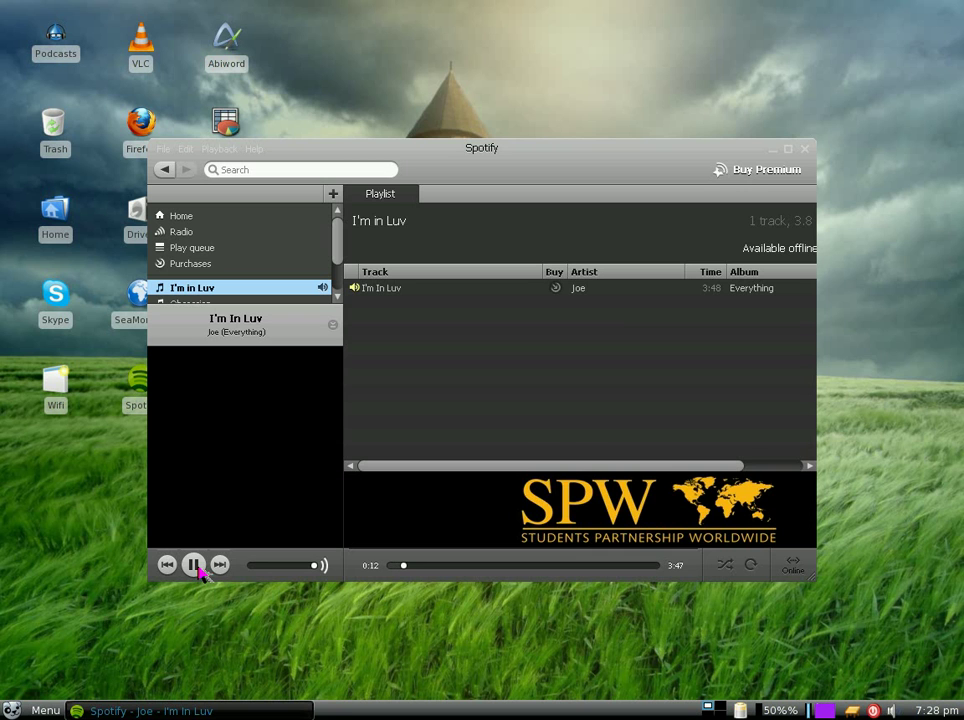
{"action": "left_click", "coordinate": [808, 152]}
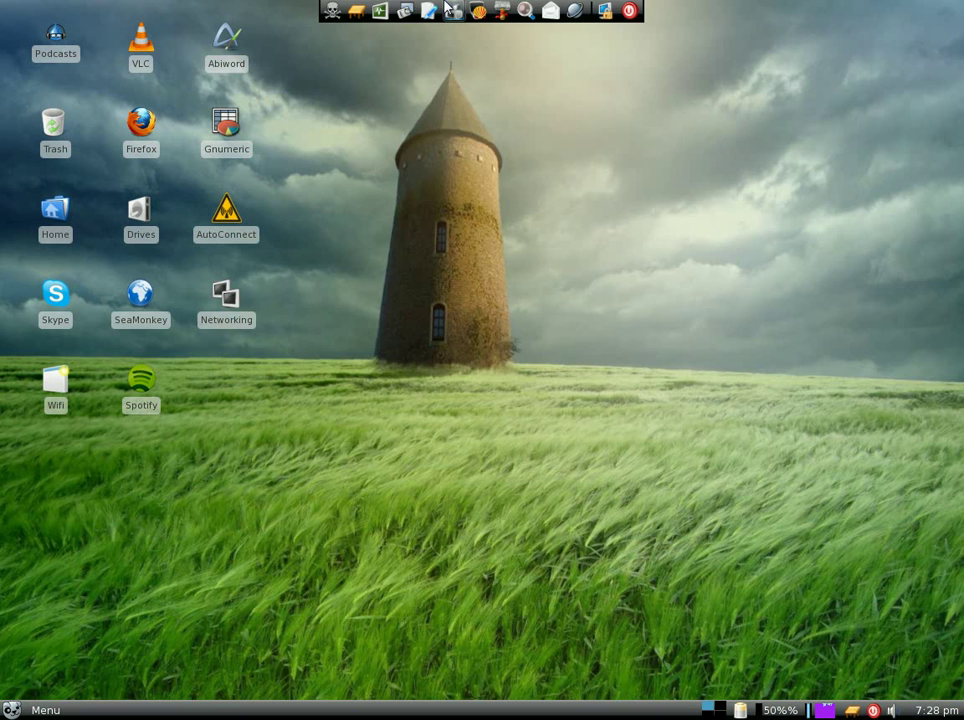
{"action": "mouse_move", "coordinate": [331, 11]}
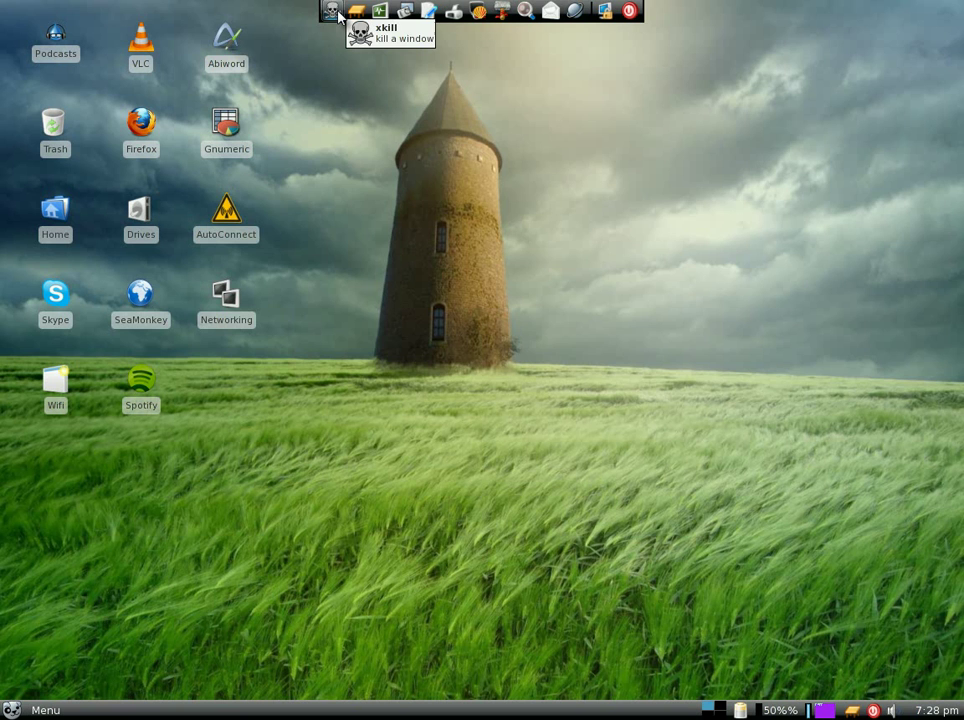
{"action": "left_click", "coordinate": [332, 12]}
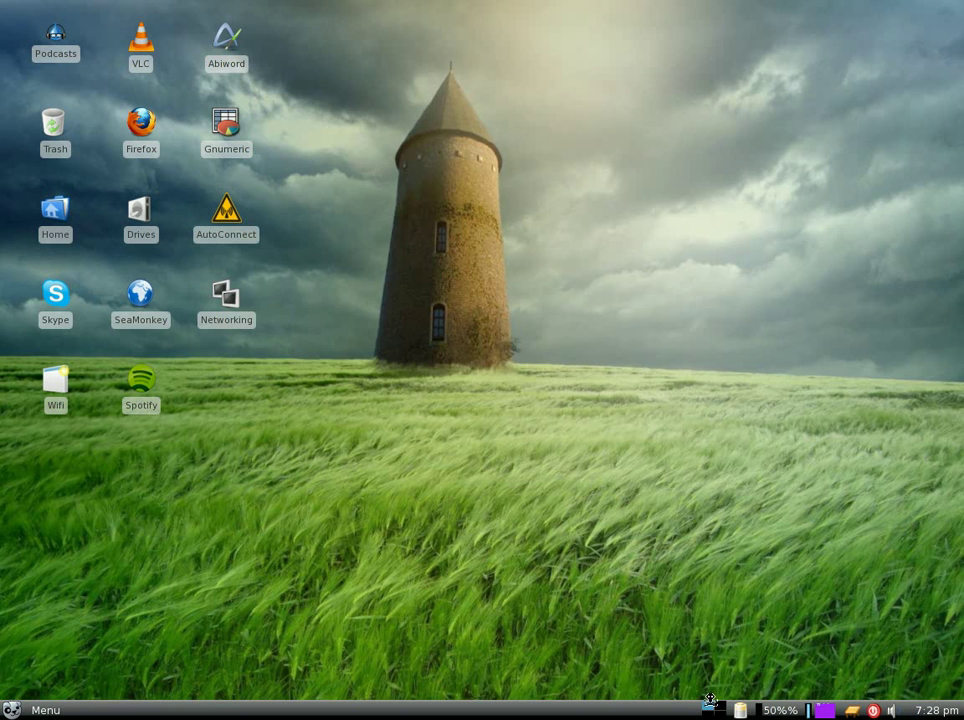
{"action": "left_click", "coordinate": [712, 710]}
{"action": "left_click", "coordinate": [826, 711]}
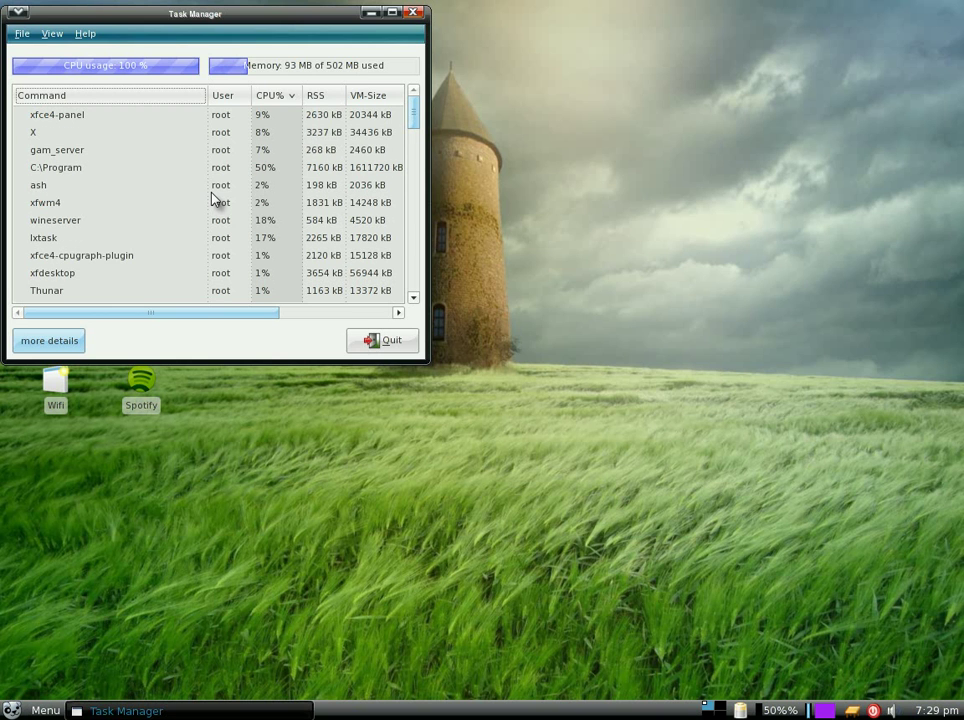
{"action": "scroll", "coordinate": [212, 196], "scroll_direction": "down", "scroll_amount": 3}
{"action": "scroll", "coordinate": [215, 204], "scroll_direction": "down", "scroll_amount": 2}
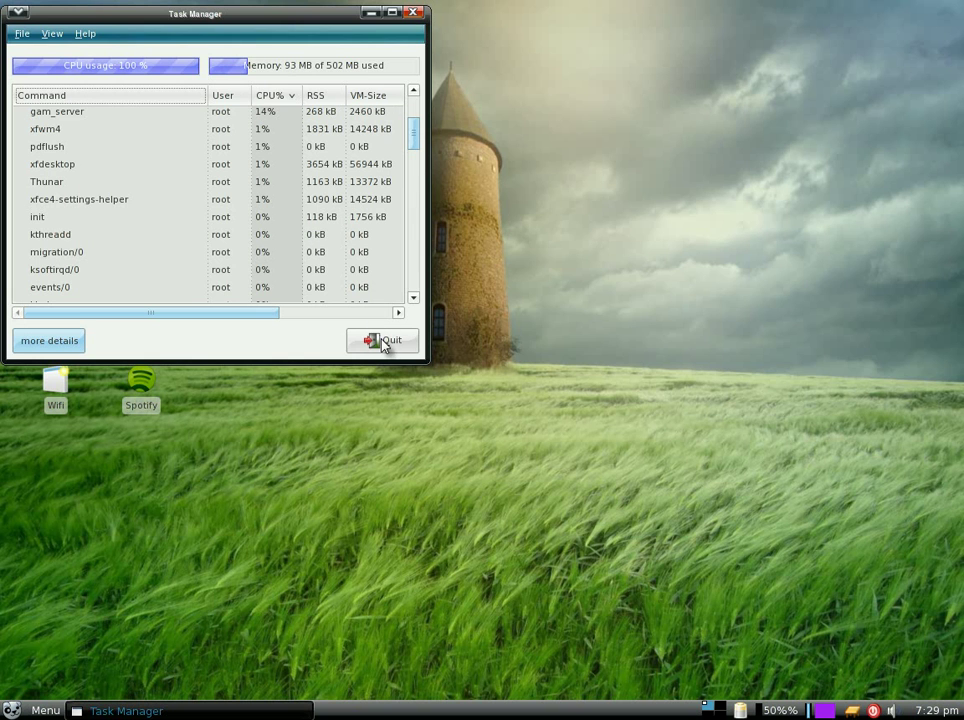
{"action": "left_click", "coordinate": [383, 343]}
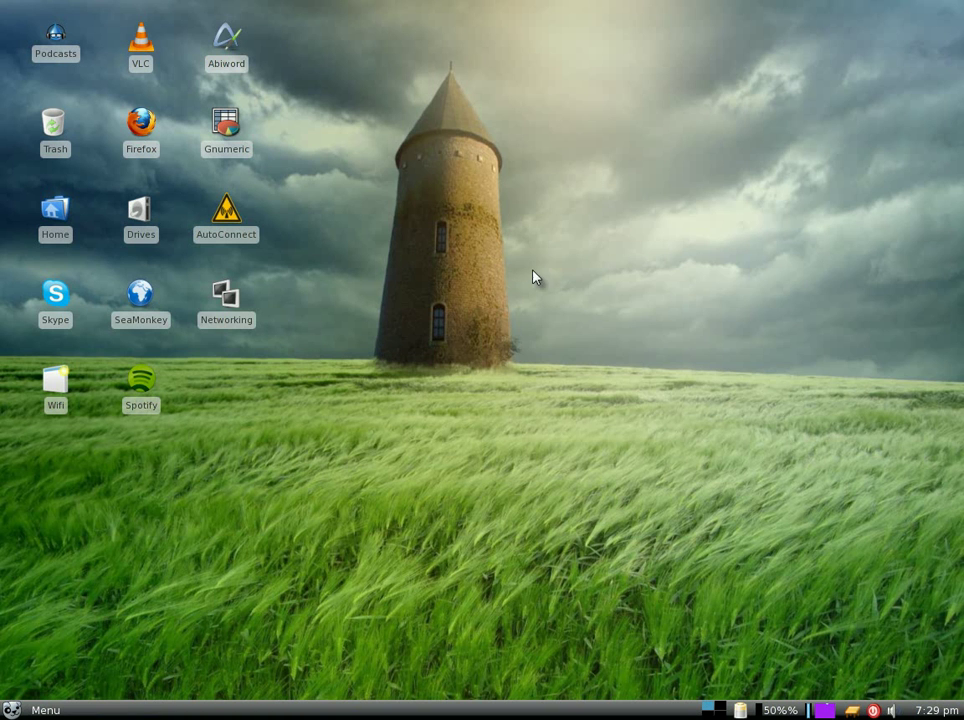